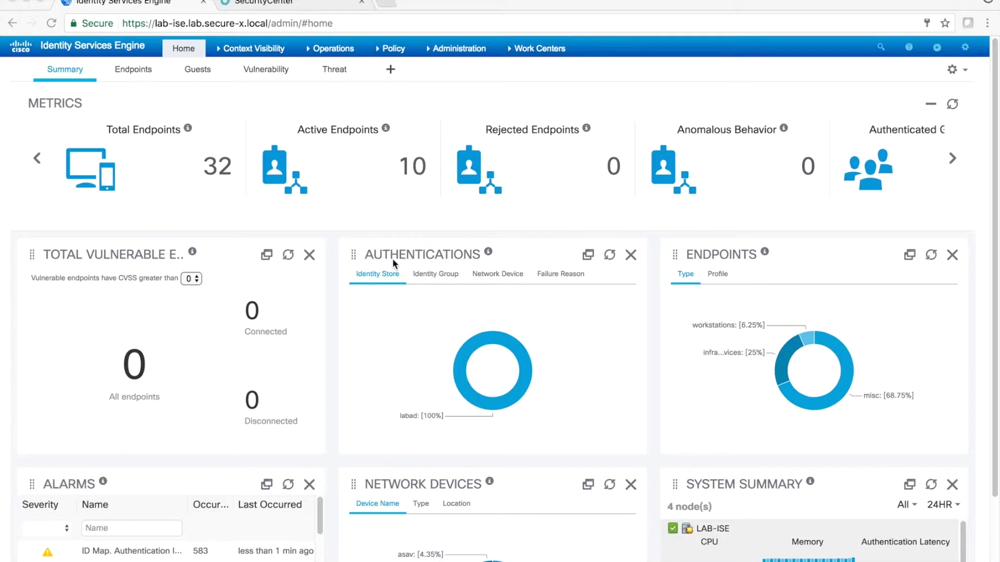
Step: Open the ACAS instance of the Threat Centric NAC third-party vendors and review its configuration summary, including scan result and scan settings
{"action": "left_click", "coordinate": [446, 49]}
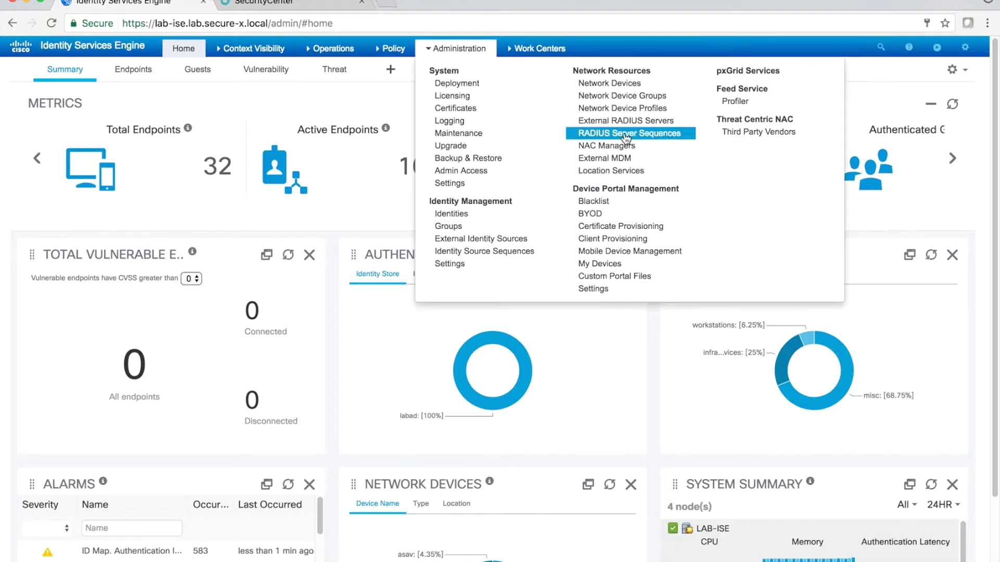
{"action": "left_click", "coordinate": [764, 132]}
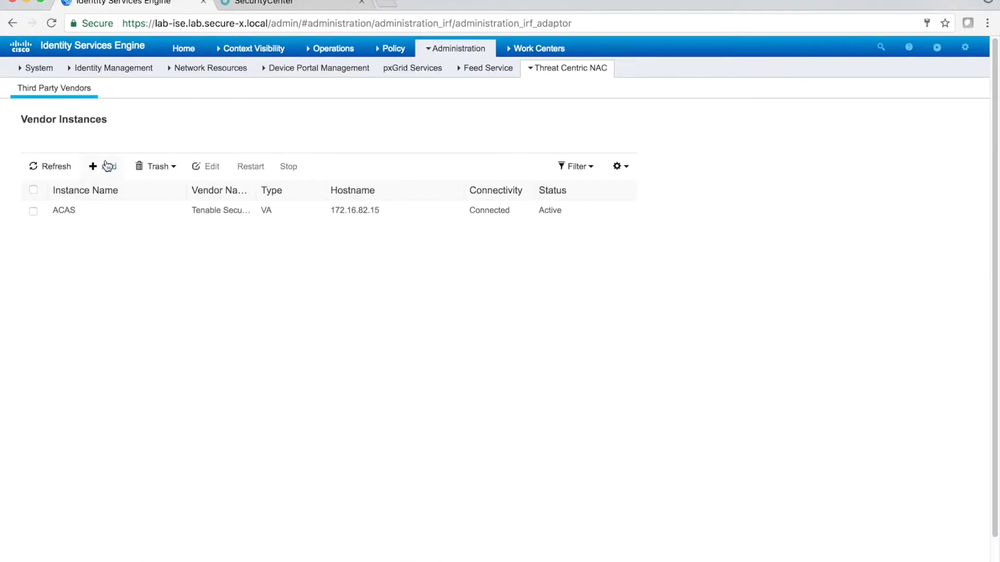
{"action": "left_click", "coordinate": [33, 210]}
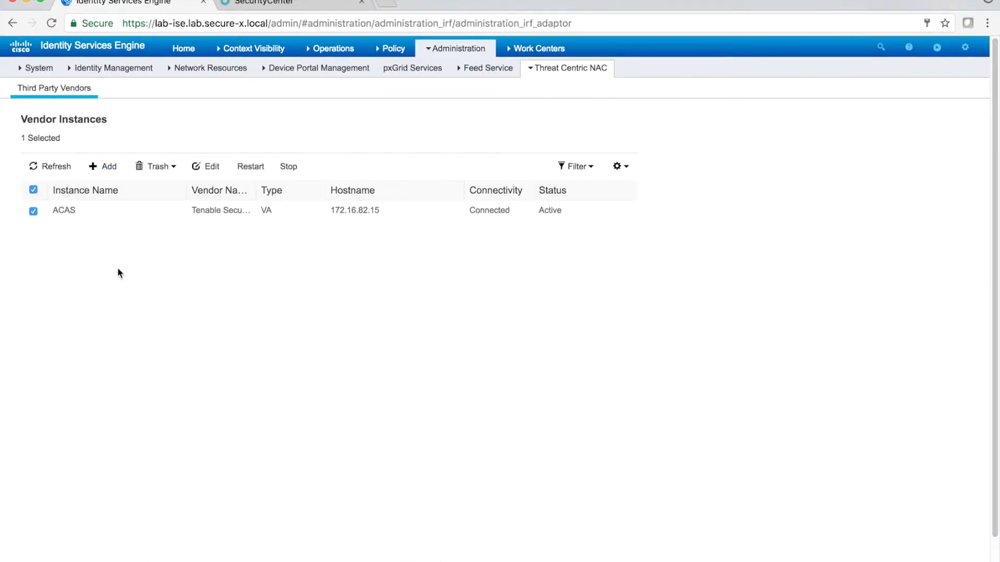
{"action": "left_click", "coordinate": [205, 167]}
{"action": "scroll", "coordinate": [620, 357], "scroll_direction": "down", "scroll_amount": 5}
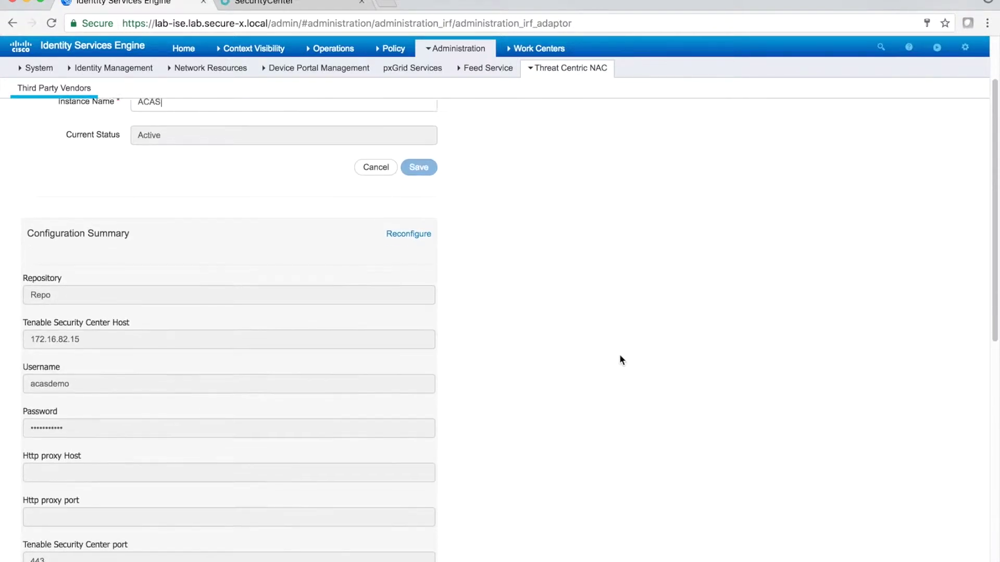
{"action": "scroll", "coordinate": [620, 359], "scroll_direction": "down", "scroll_amount": 1}
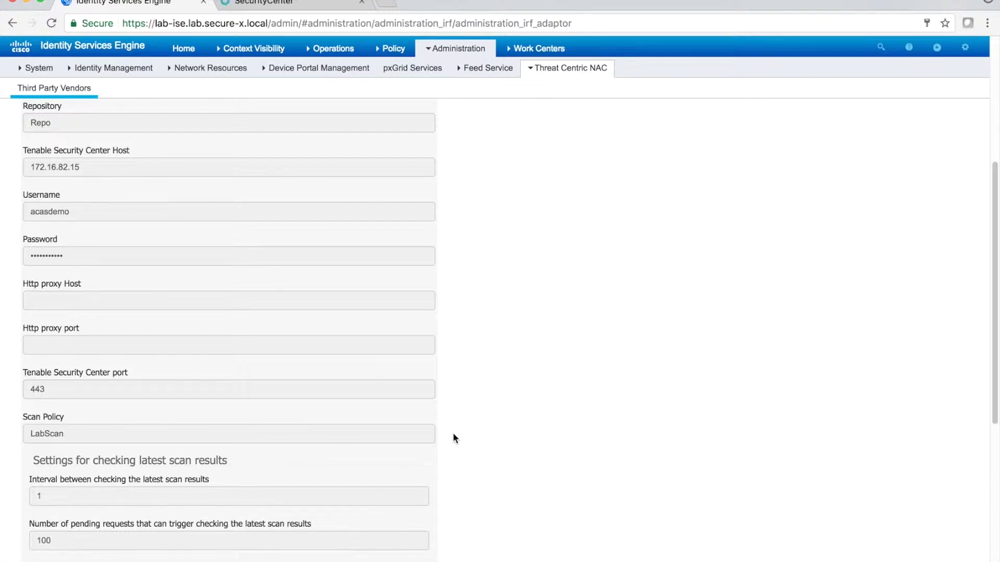
{"action": "scroll", "coordinate": [453, 435], "scroll_direction": "down", "scroll_amount": 5}
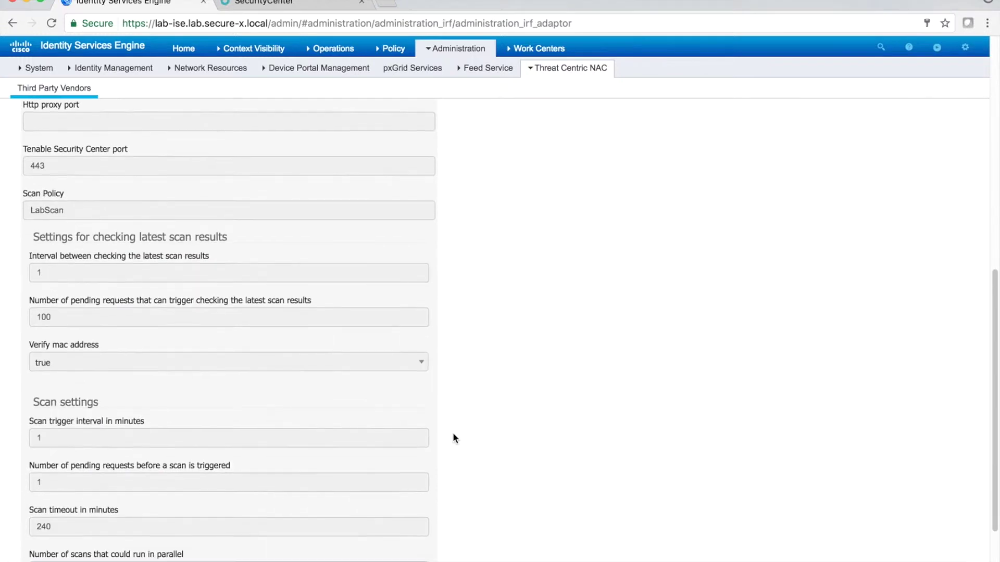
{"action": "scroll", "coordinate": [453, 439], "scroll_direction": "down", "scroll_amount": 2}
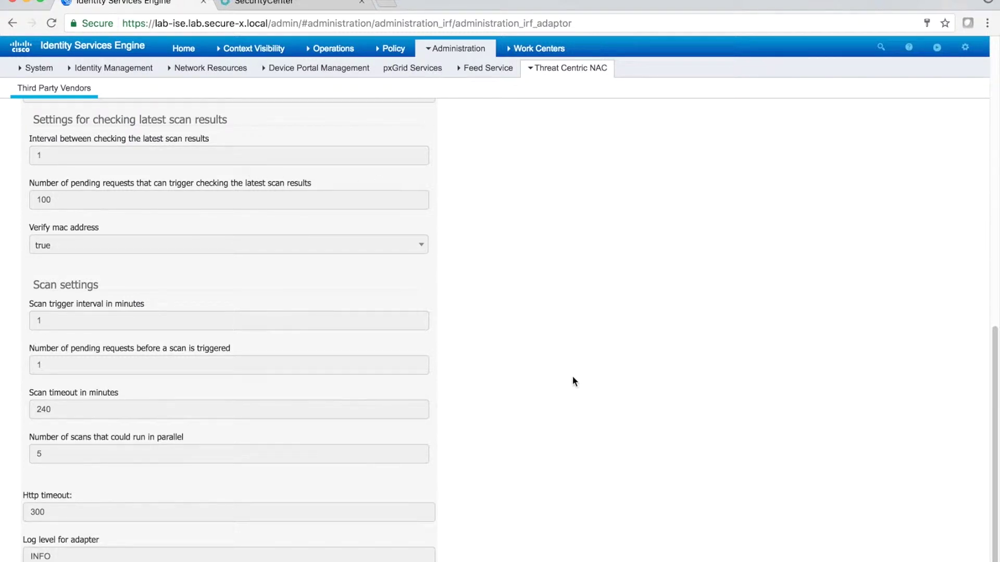
{"action": "scroll", "coordinate": [572, 377], "scroll_direction": "up", "scroll_amount": 8}
{"action": "scroll", "coordinate": [573, 381], "scroll_direction": "up", "scroll_amount": 3}
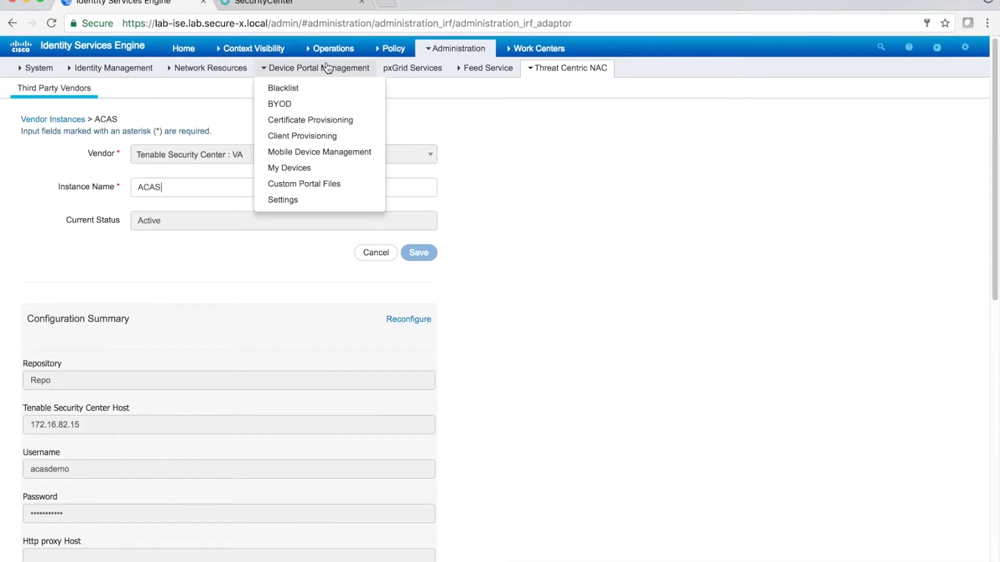
Step: Open the RADIUS live logs, discarding the pending instance edits, and filter the records by endpoint ID 00:50:56:A7:F1:2A
{"action": "mouse_move", "coordinate": [321, 49]}
{"action": "left_click", "coordinate": [329, 84]}
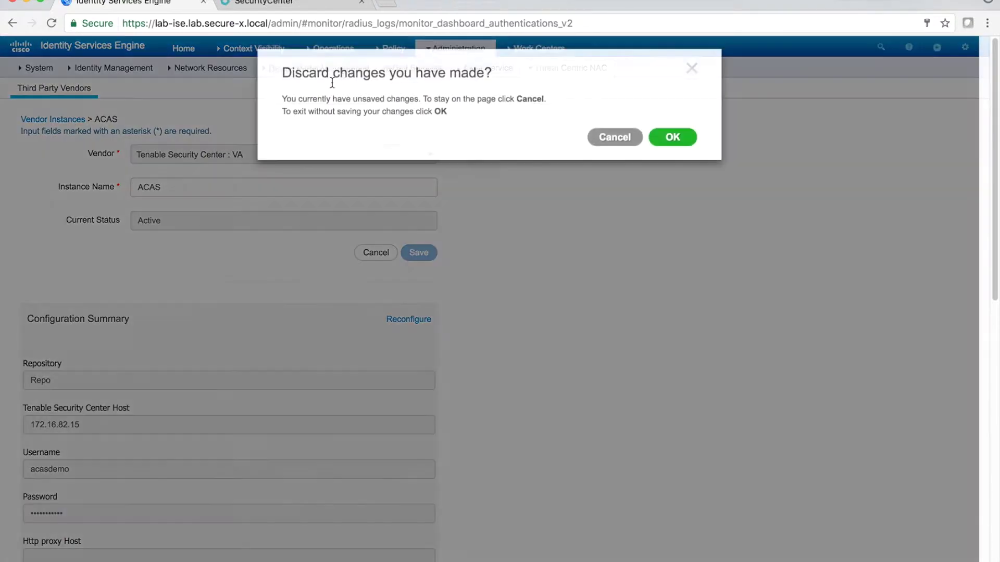
{"action": "left_click", "coordinate": [671, 137]}
{"action": "left_click", "coordinate": [435, 210]}
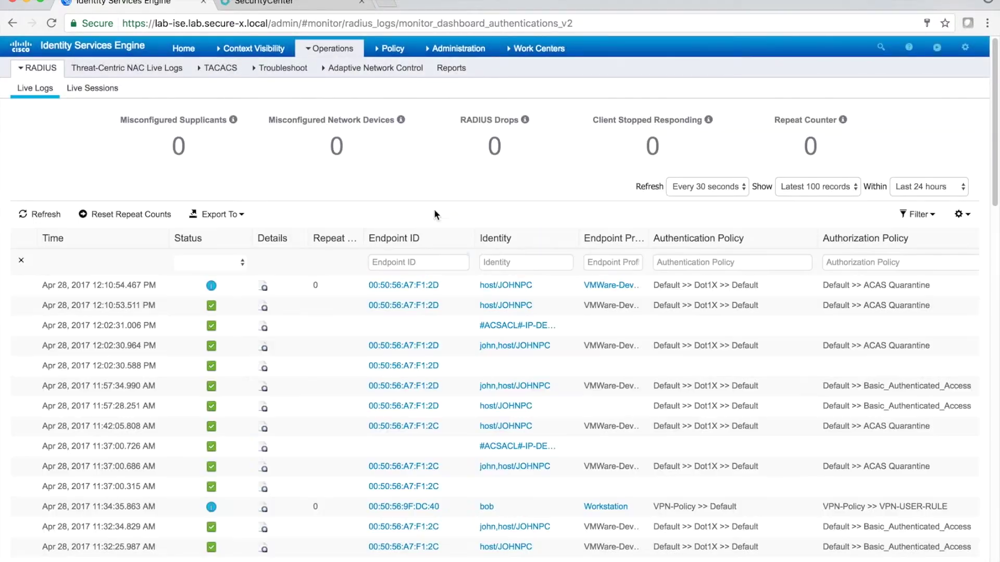
{"action": "left_click", "coordinate": [448, 261]}
{"action": "type", "text": "00:50:56:A7:F1:2A"}
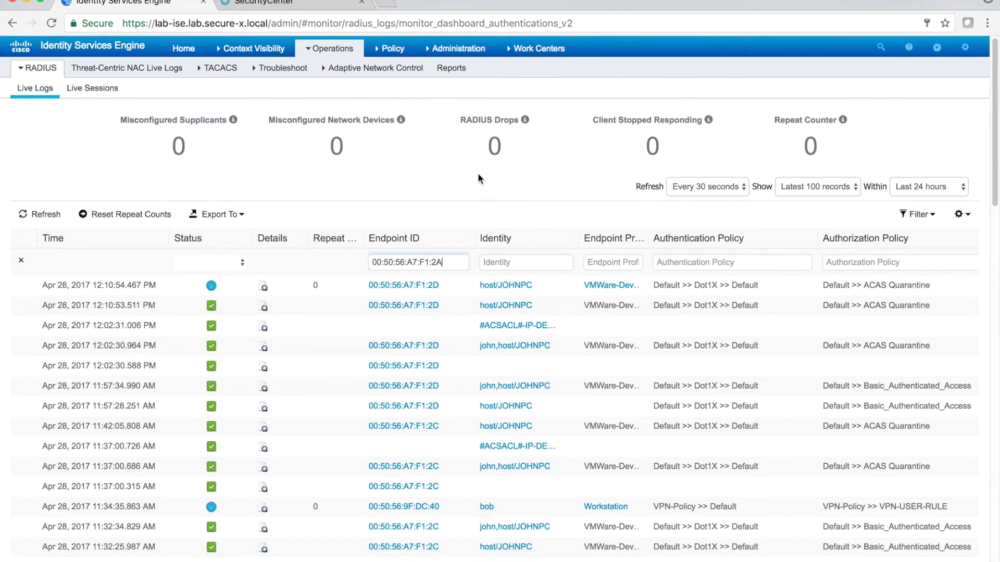
{"action": "key", "text": "Return"}
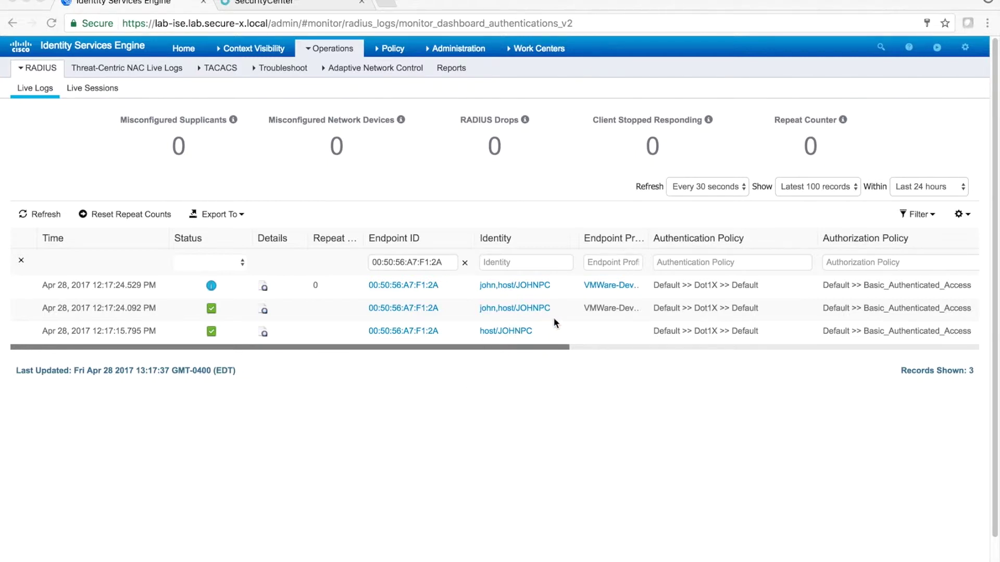
Step: Examine the authorization policy, authorization profile, IP address and network device of the filtered endpoint records
{"action": "scroll", "coordinate": [553, 322], "scroll_direction": "right", "scroll_amount": 5}
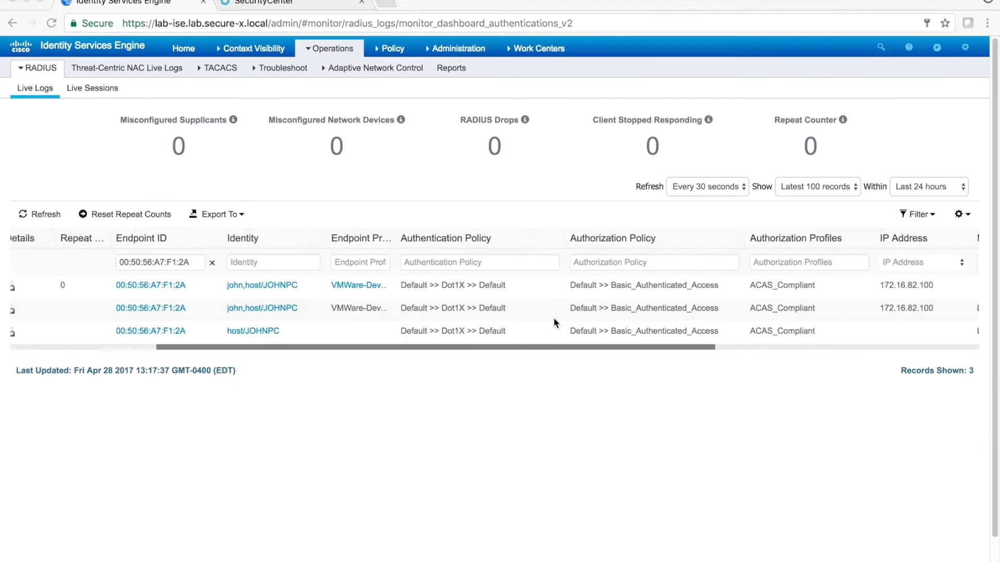
{"action": "scroll", "coordinate": [553, 322], "scroll_direction": "right", "scroll_amount": 2}
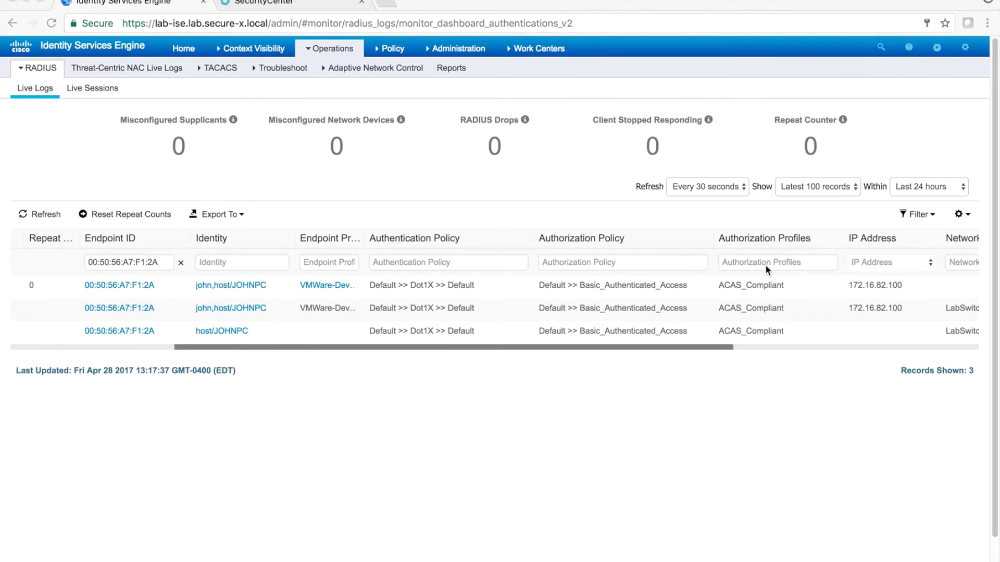
{"action": "scroll", "coordinate": [756, 285], "scroll_direction": "right", "scroll_amount": 3}
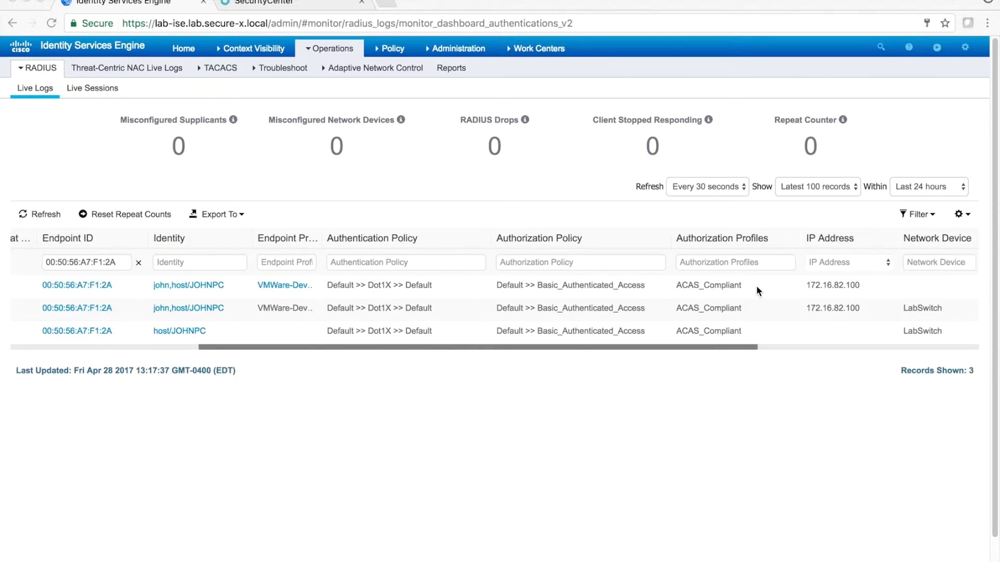
{"action": "scroll", "coordinate": [756, 286], "scroll_direction": "right", "scroll_amount": 3}
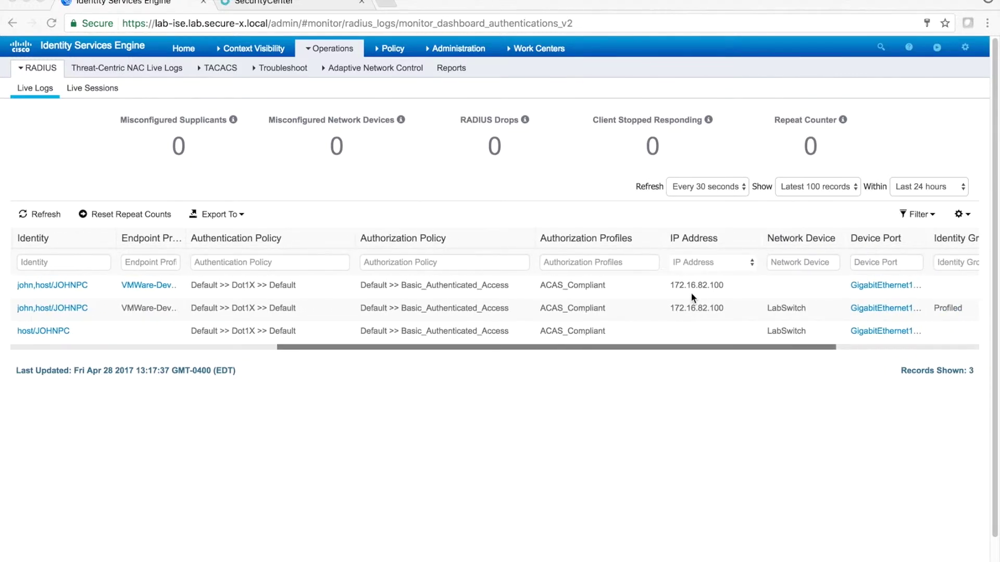
{"action": "scroll", "coordinate": [703, 298], "scroll_direction": "left", "scroll_amount": 10}
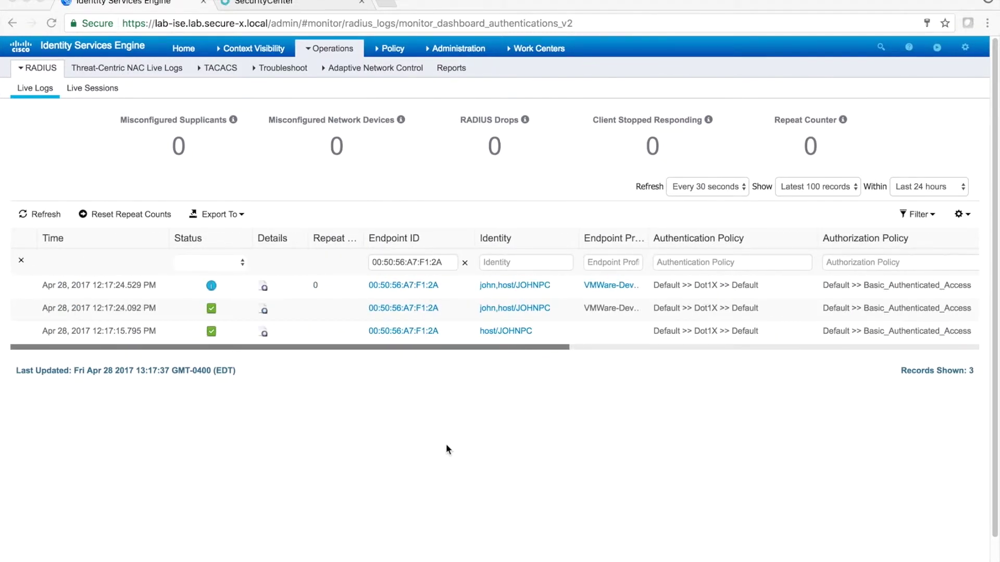
Step: View the authentication details of the newest endpoint record down to its Result attributes, then close the report
{"action": "left_click", "coordinate": [264, 286]}
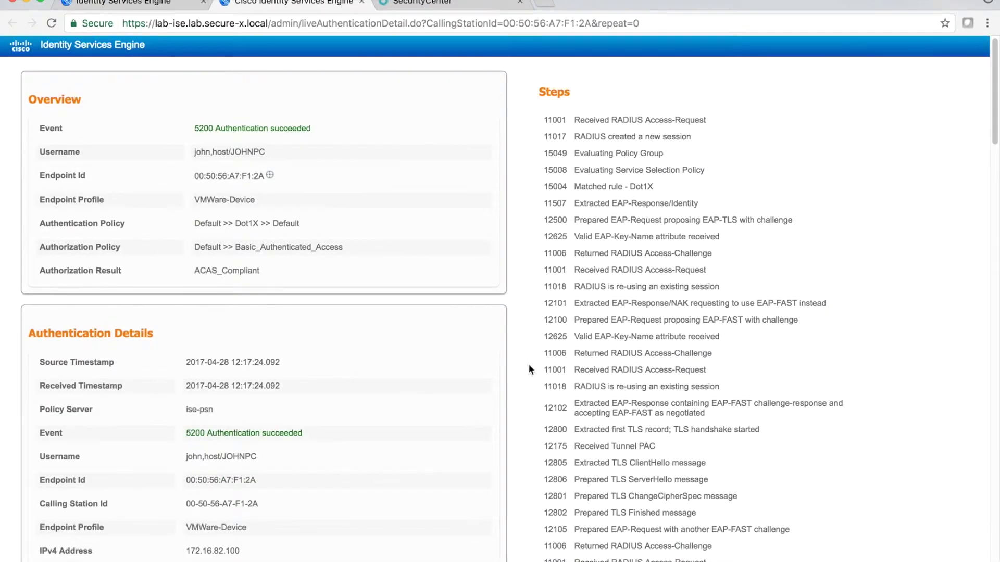
{"action": "scroll", "coordinate": [504, 393], "scroll_direction": "down", "scroll_amount": 3}
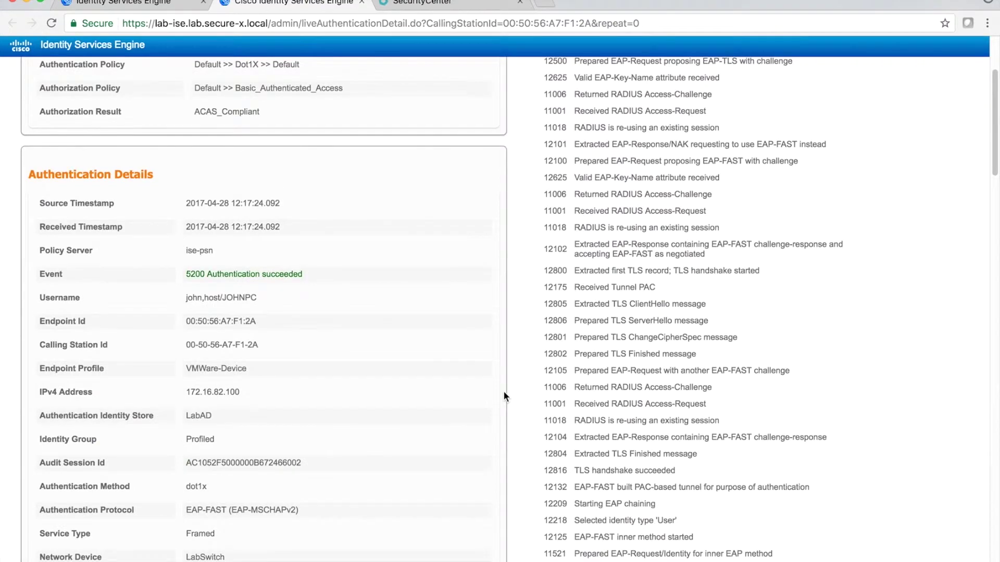
{"action": "scroll", "coordinate": [504, 393], "scroll_direction": "down", "scroll_amount": 20}
{"action": "scroll", "coordinate": [503, 391], "scroll_direction": "up", "scroll_amount": 1}
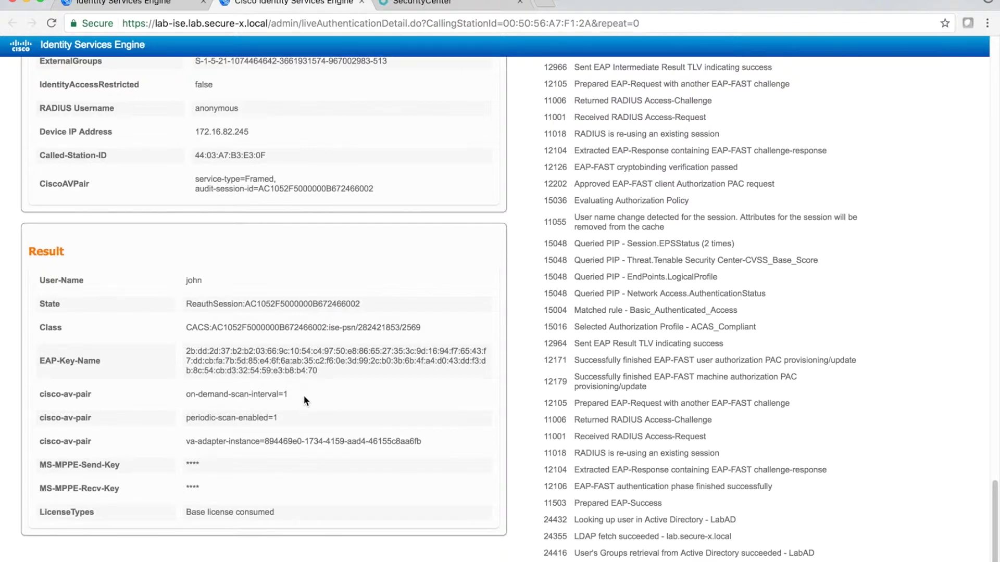
{"action": "left_click", "coordinate": [361, 5]}
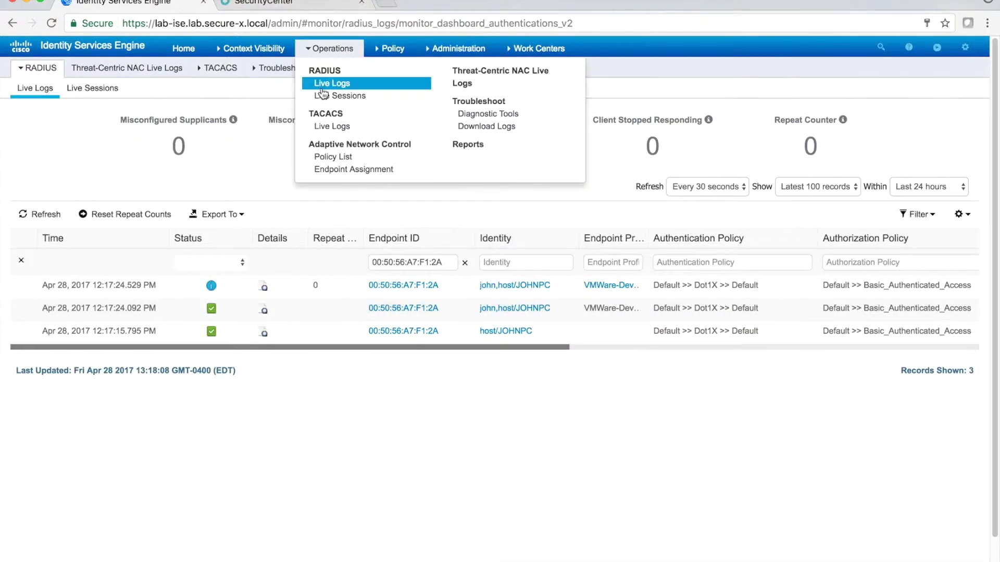
Step: Switch to SecurityCenter and sort the active scans by name in descending order
{"action": "left_click", "coordinate": [288, 5]}
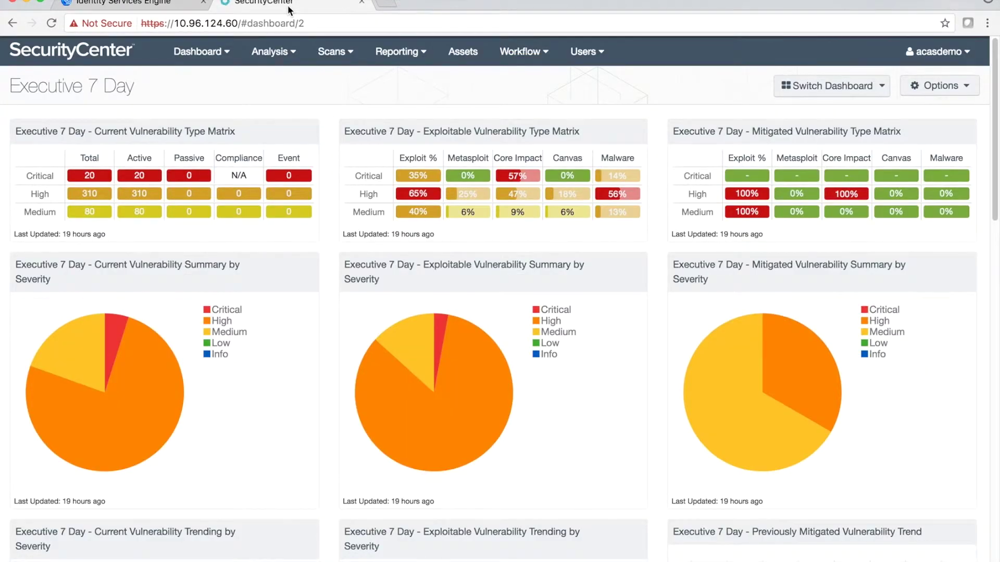
{"action": "left_click", "coordinate": [339, 56]}
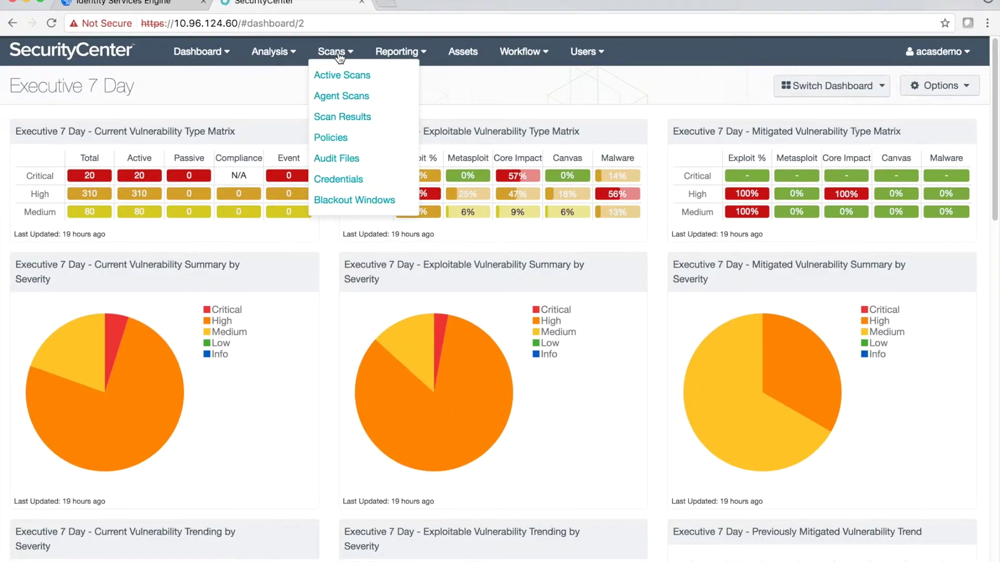
{"action": "left_click", "coordinate": [333, 72]}
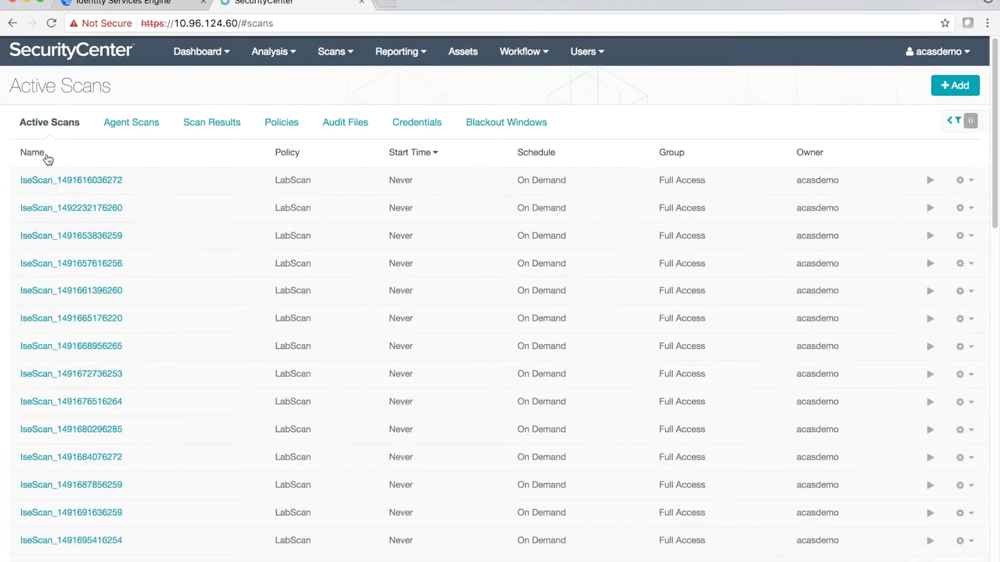
{"action": "left_click", "coordinate": [48, 156]}
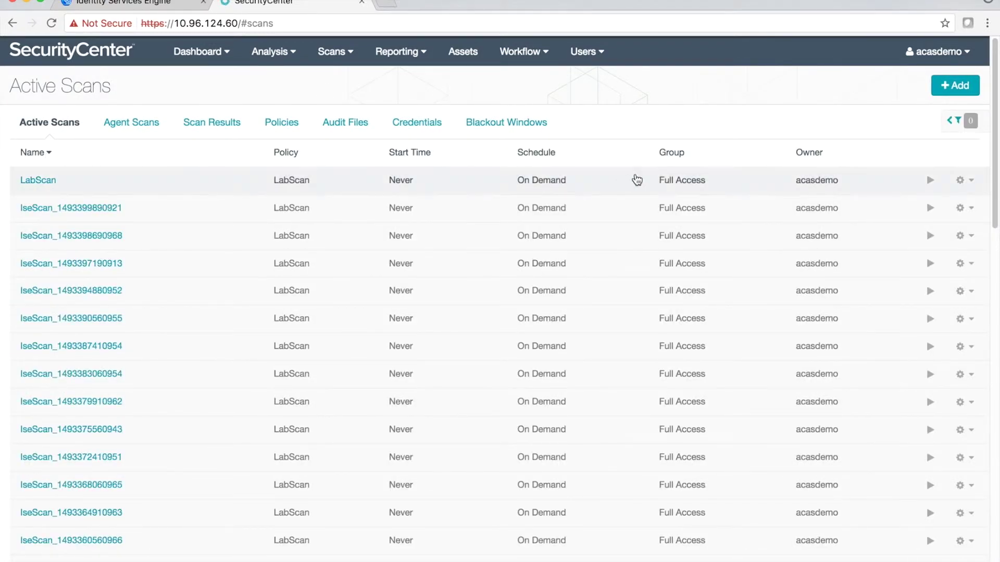
{"action": "left_click", "coordinate": [972, 207]}
{"action": "left_click", "coordinate": [910, 231]}
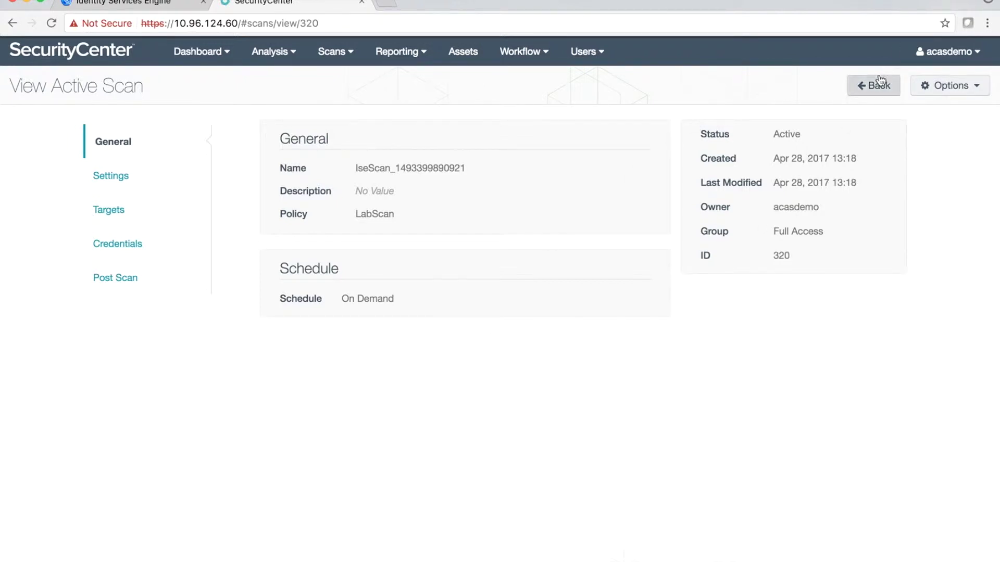
{"action": "left_click", "coordinate": [880, 84]}
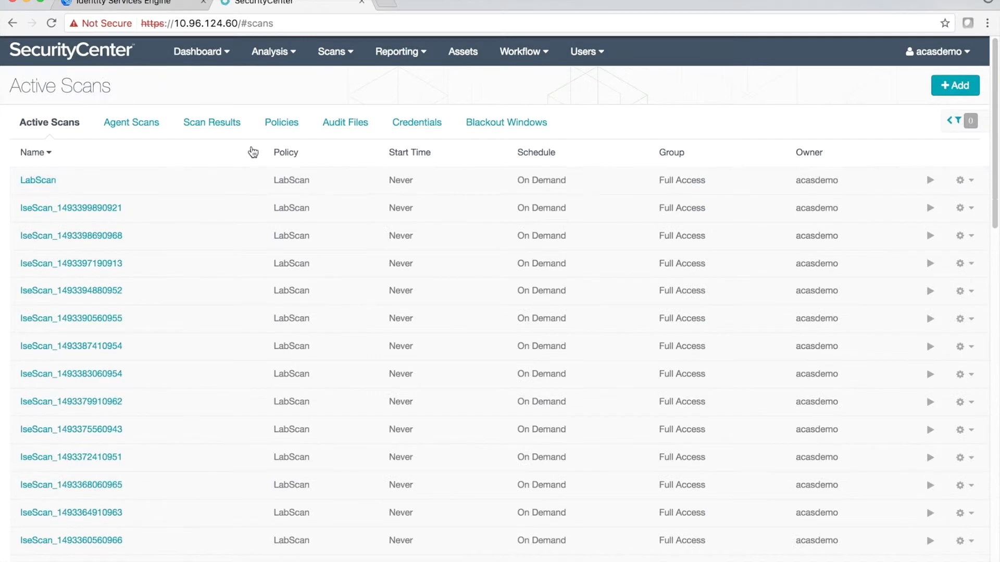
{"action": "left_click", "coordinate": [223, 126]}
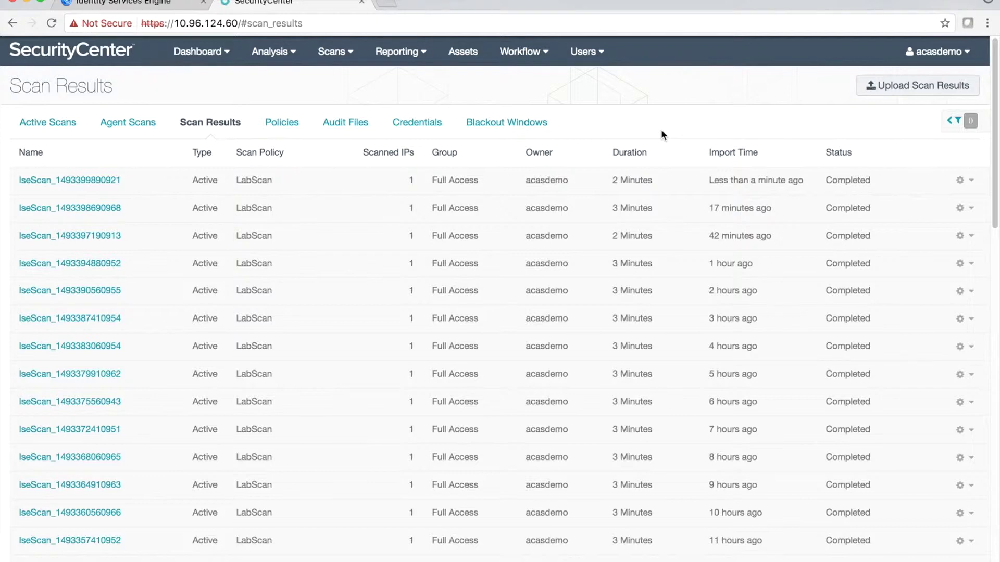
{"action": "left_click", "coordinate": [487, 183]}
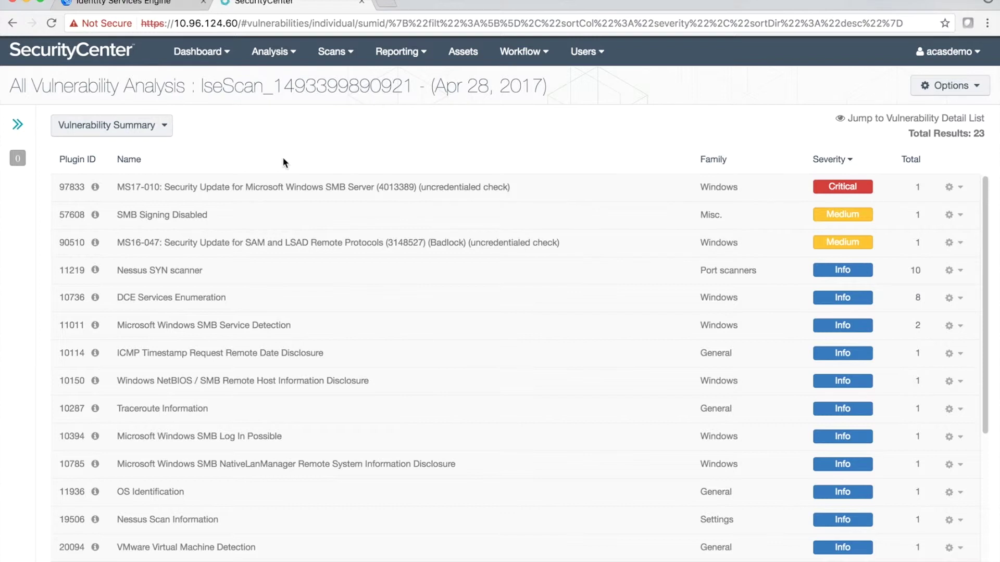
{"action": "left_click", "coordinate": [252, 189]}
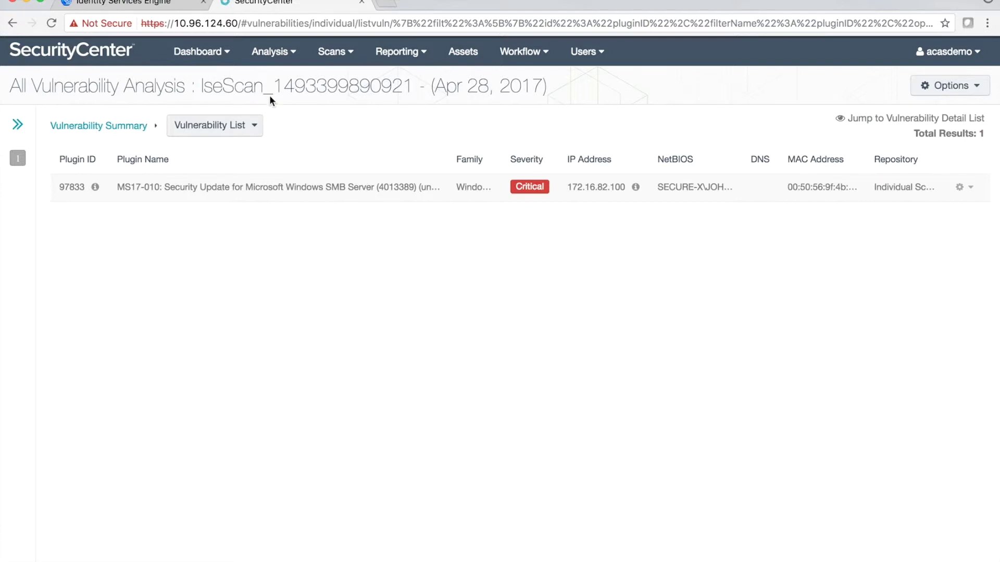
Step: Switch back to Identity Services Engine, refresh the RADIUS live logs, and examine the endpoint's authorization policies and profiles
{"action": "left_click", "coordinate": [157, 2]}
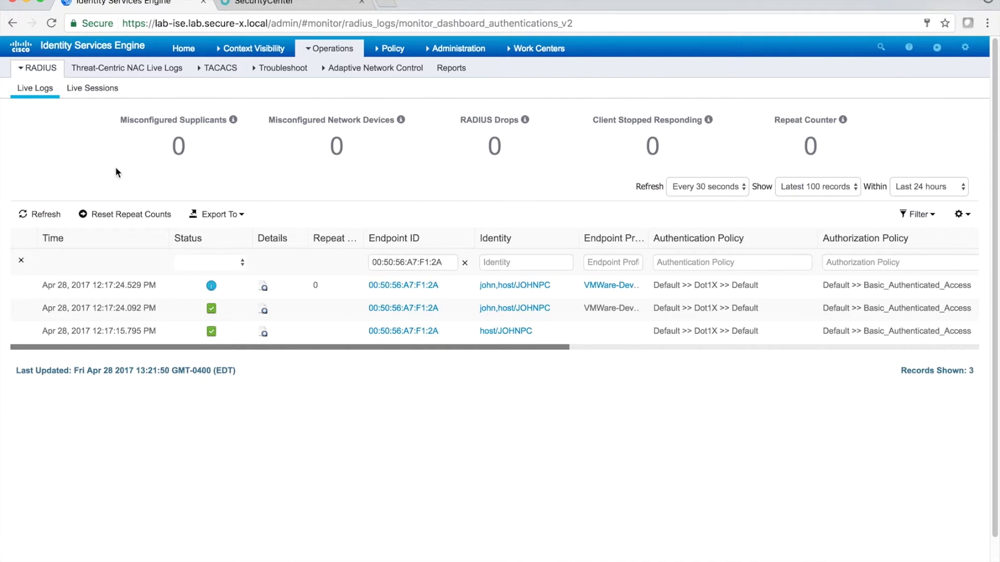
{"action": "left_click", "coordinate": [37, 217]}
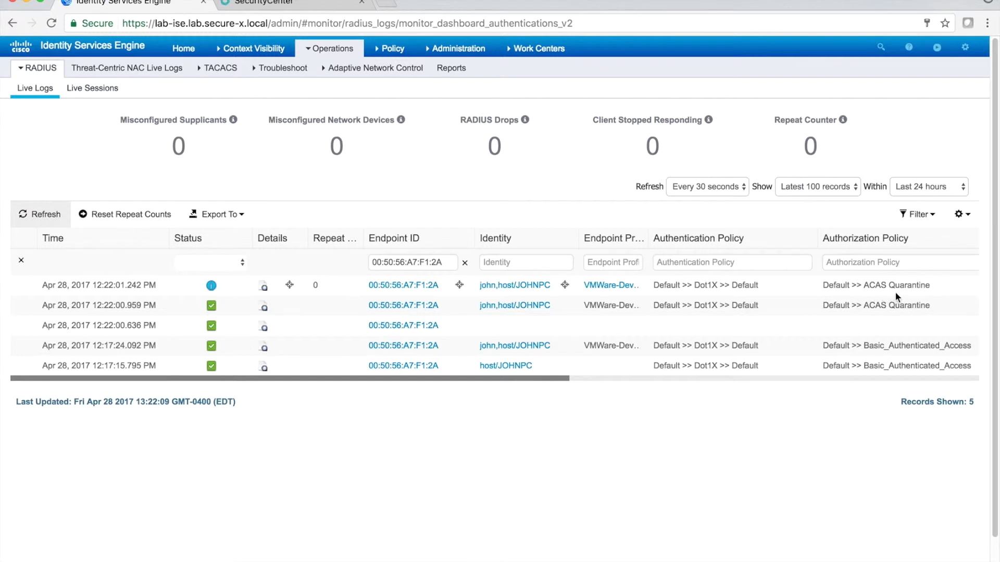
{"action": "scroll", "coordinate": [895, 292], "scroll_direction": "right", "scroll_amount": 5}
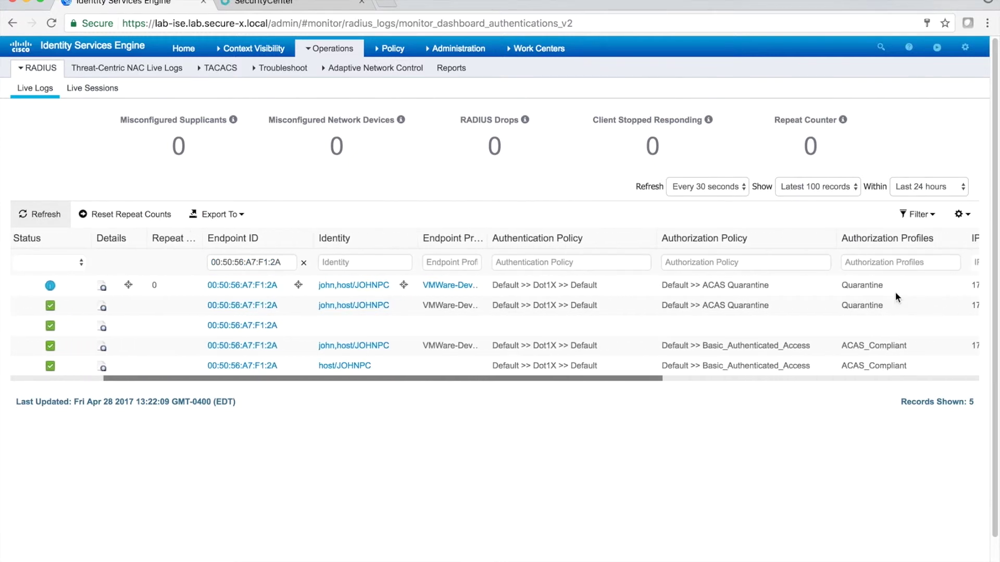
{"action": "scroll", "coordinate": [895, 291], "scroll_direction": "right", "scroll_amount": 3}
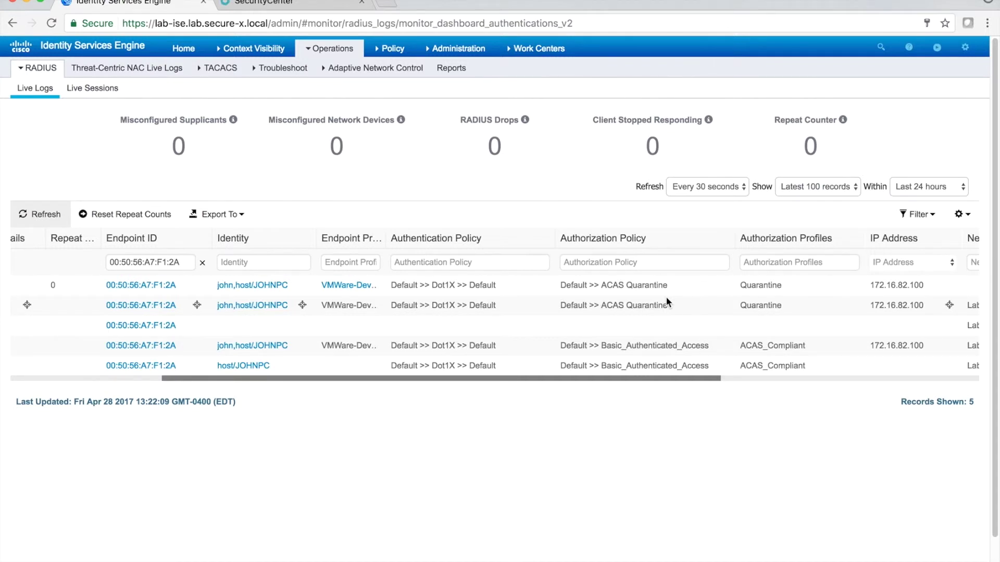
{"action": "scroll", "coordinate": [667, 298], "scroll_direction": "left", "scroll_amount": 5}
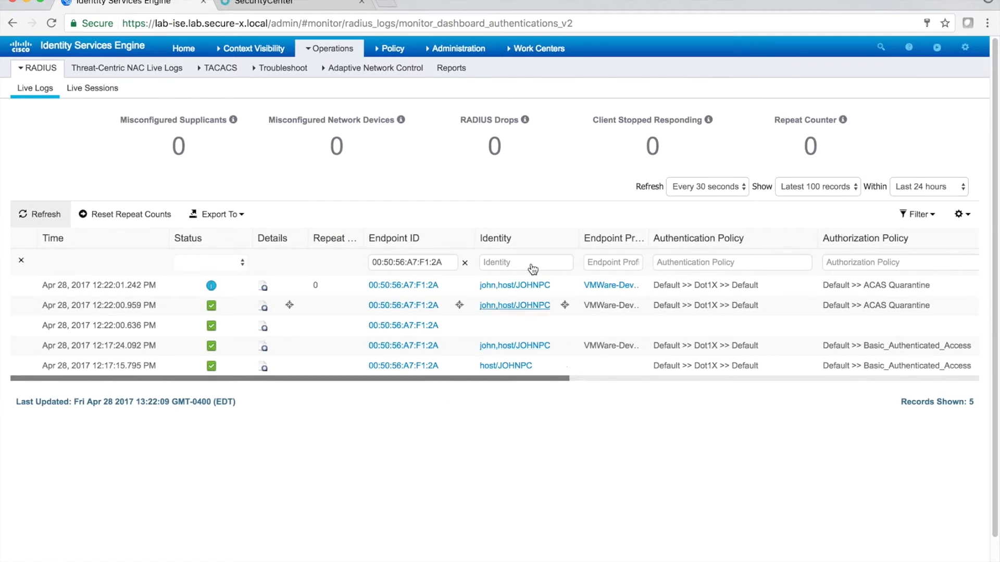
Step: Open the Threat-Centric NAC live logs and review the vulnerability incidents with their old and new authorization profiles
{"action": "left_click", "coordinate": [333, 49]}
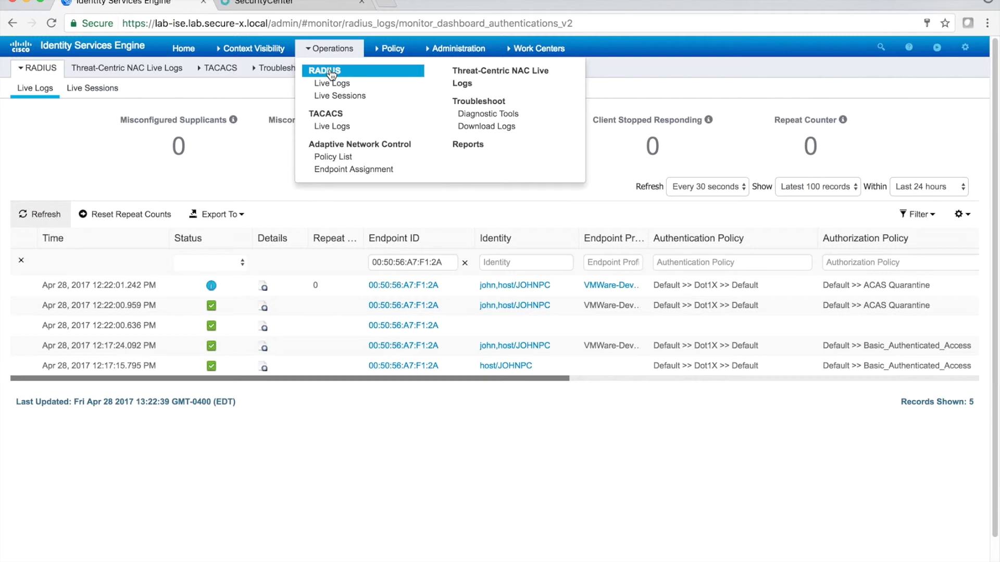
{"action": "left_click", "coordinate": [467, 76]}
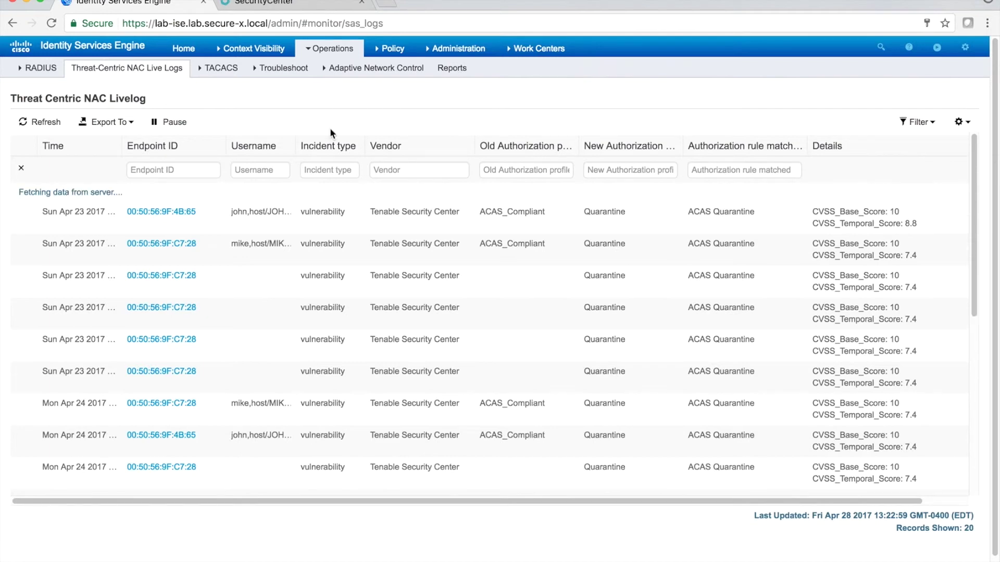
Step: Open endpoint 00:50:56:A7:F1:2A from the vulnerable endpoints in Context Visibility and examine all its reported vulnerabilities
{"action": "mouse_move", "coordinate": [259, 51]}
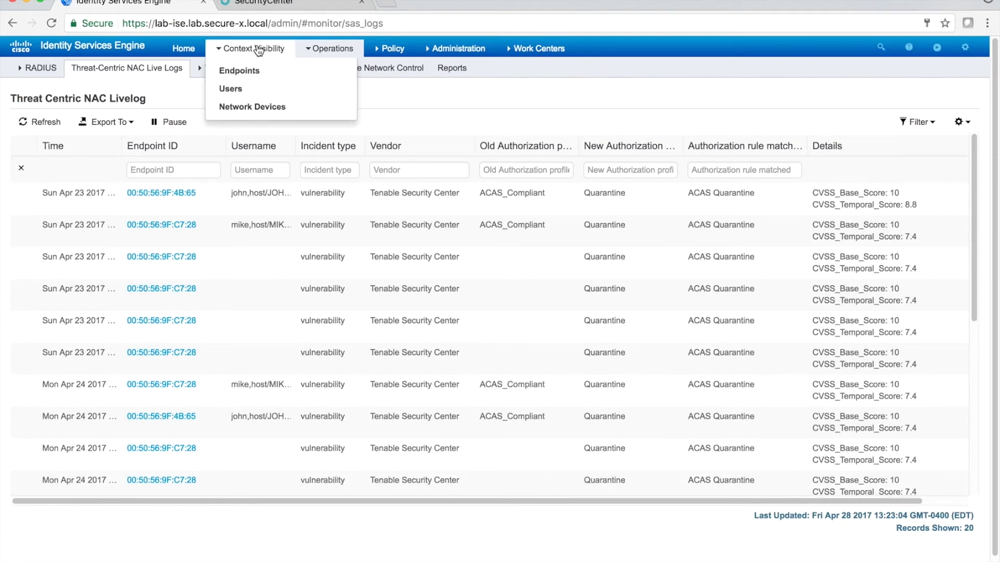
{"action": "left_click", "coordinate": [243, 71]}
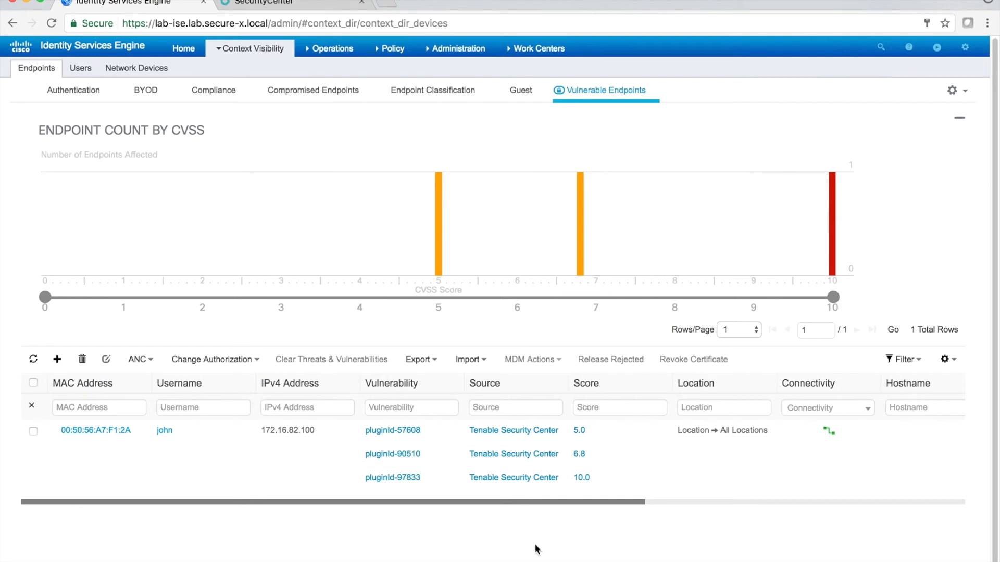
{"action": "left_click", "coordinate": [111, 432]}
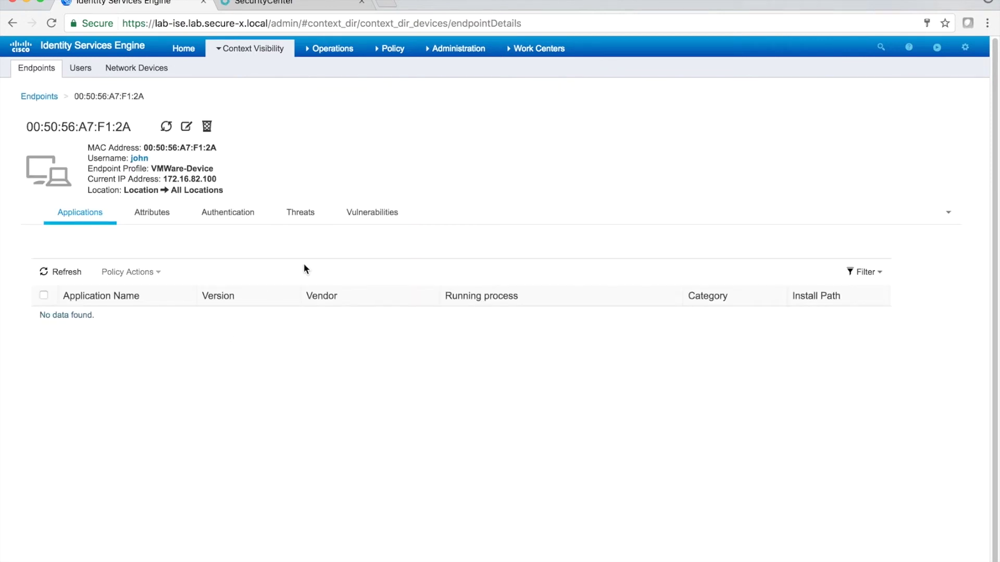
{"action": "left_click", "coordinate": [357, 222]}
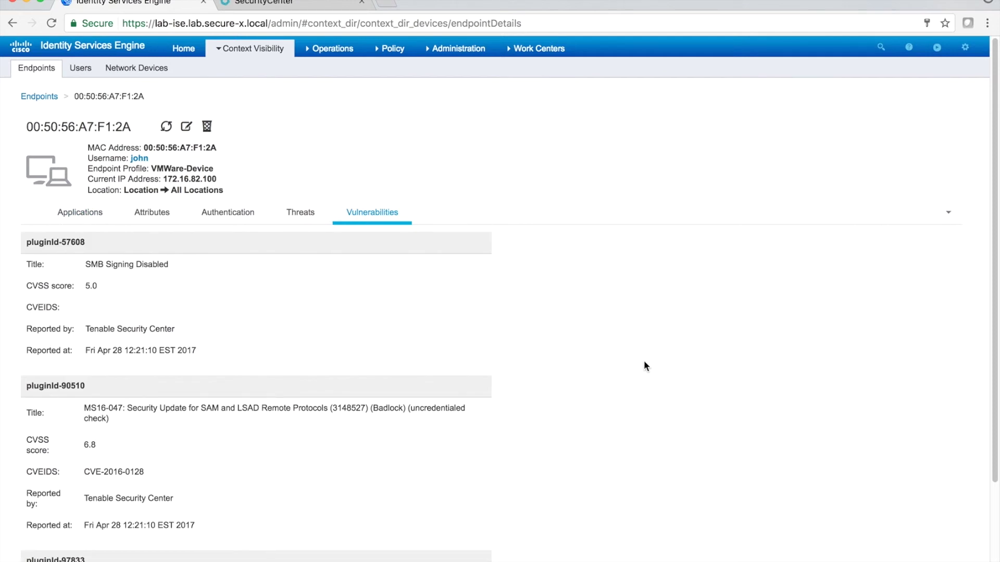
{"action": "scroll", "coordinate": [644, 367], "scroll_direction": "down", "scroll_amount": 5}
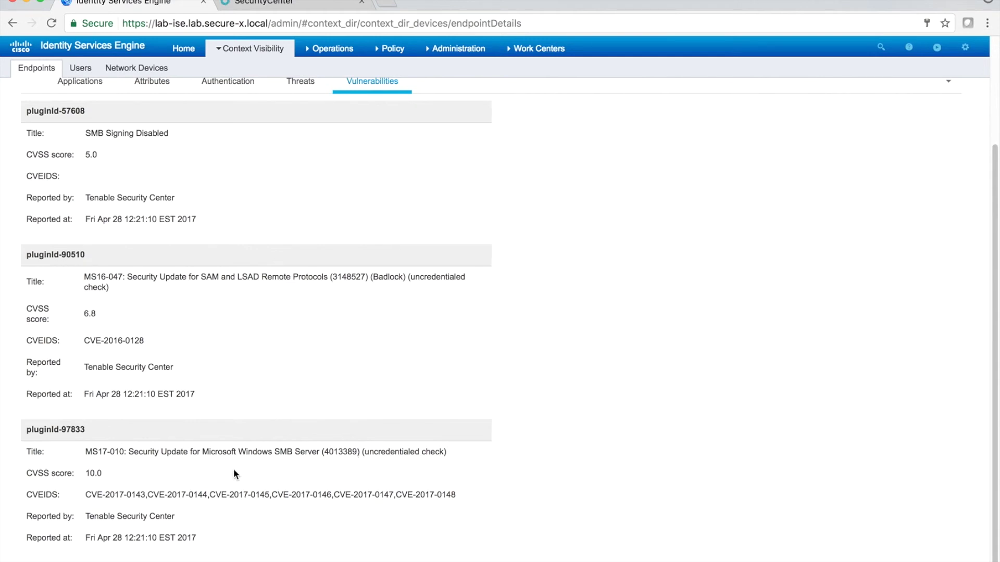
{"action": "scroll", "coordinate": [542, 446], "scroll_direction": "up", "scroll_amount": 3}
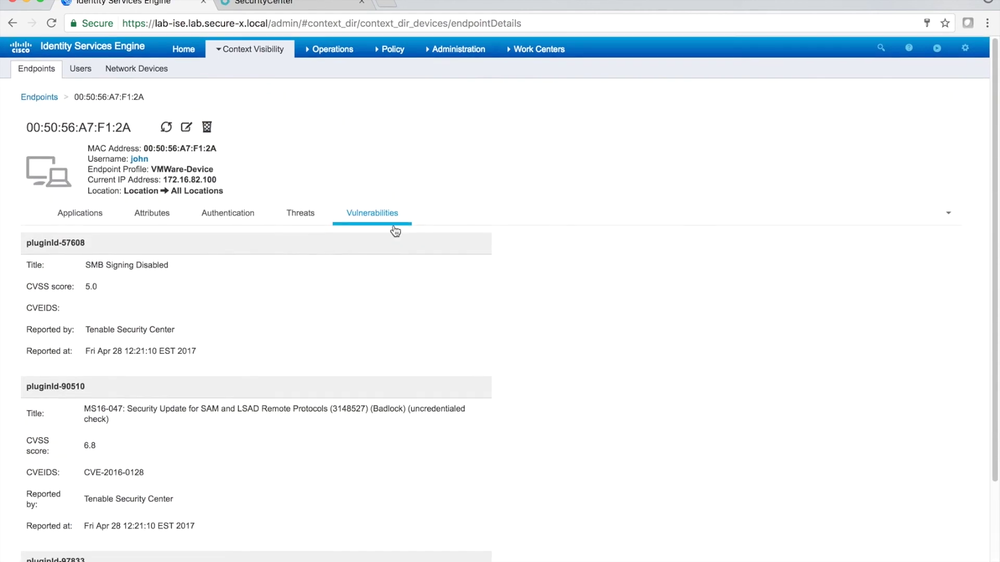
Step: Open the home dashboard to view the summary metrics
{"action": "left_click", "coordinate": [183, 52]}
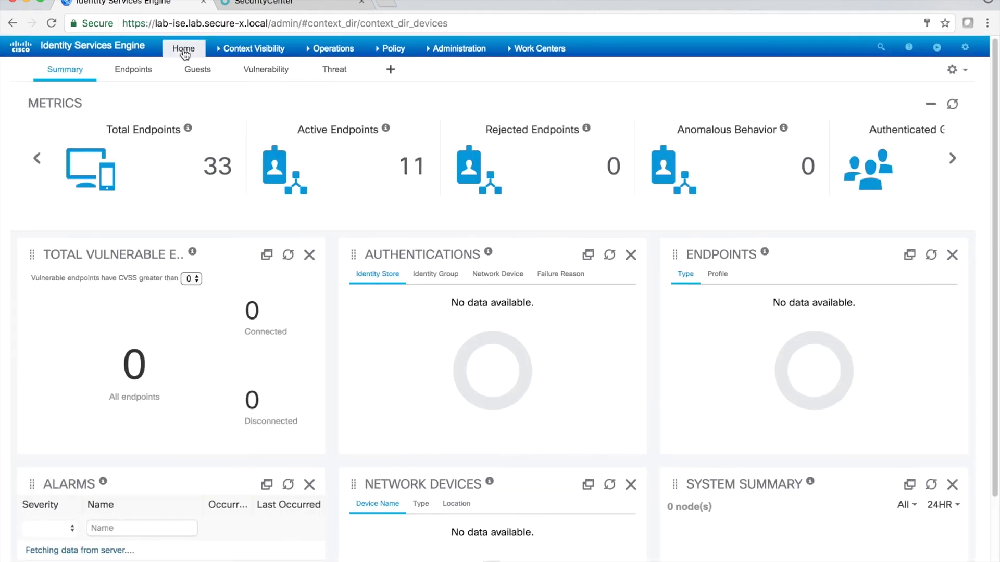